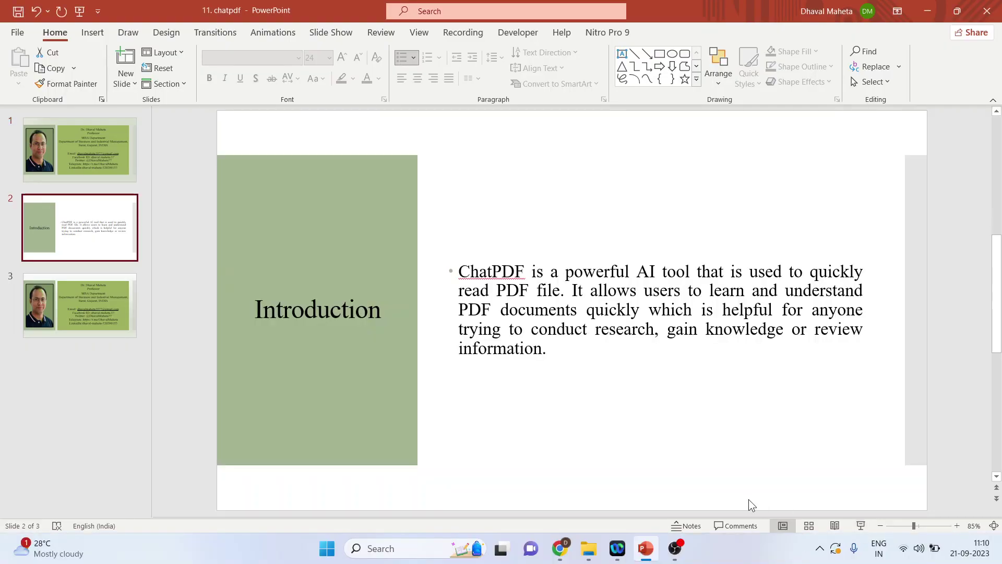
- Open the 'ChatPDF - Chat with any PDF!' result from the chatpdf search to load chatpdf.com
left_click(563, 556)
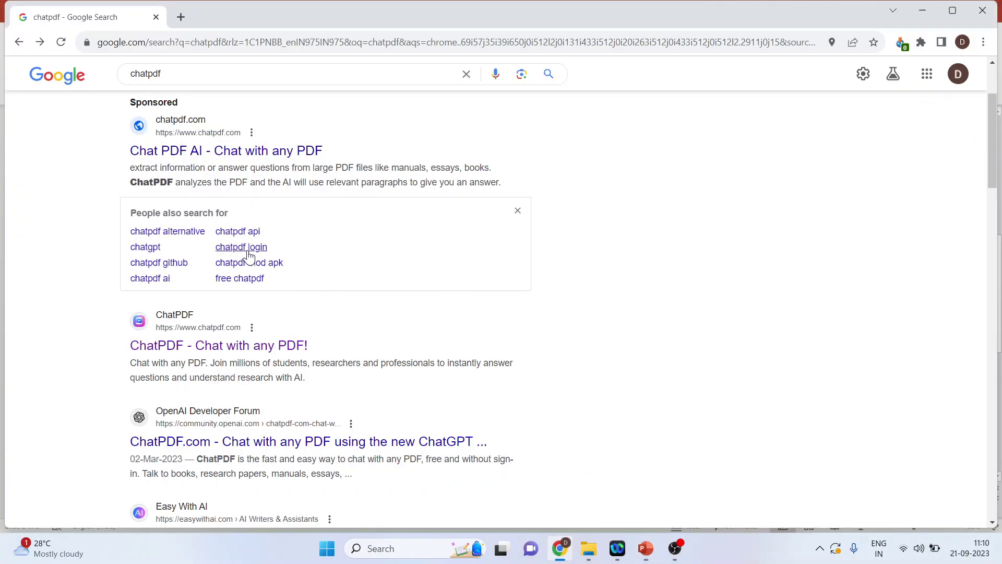
left_click(213, 348)
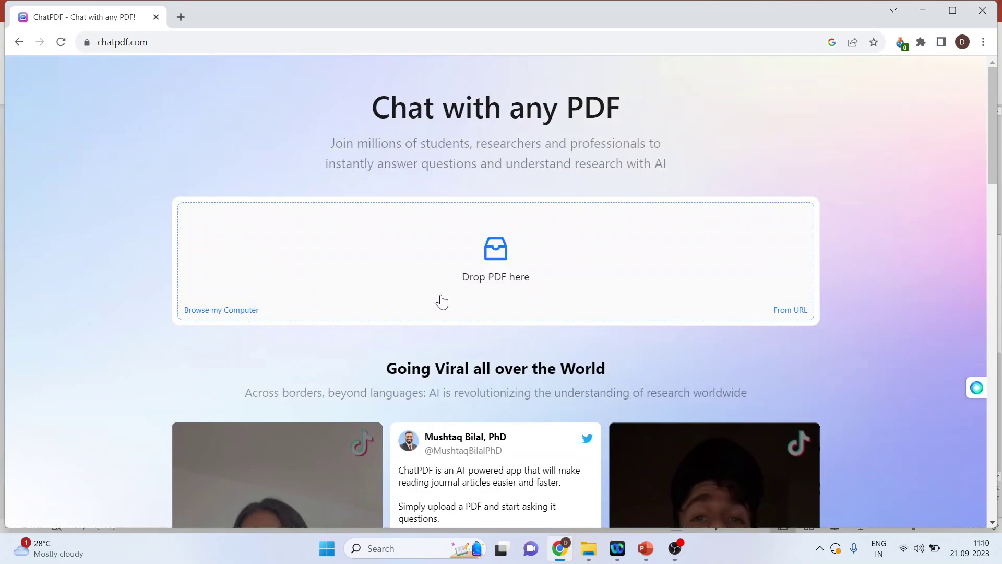
- Upload 'Impact of Covid 19 Pandemic on Dow Jones Indes' from the Paper folder to ChatPDF
left_click(497, 261)
scroll(323, 208, "down", 8)
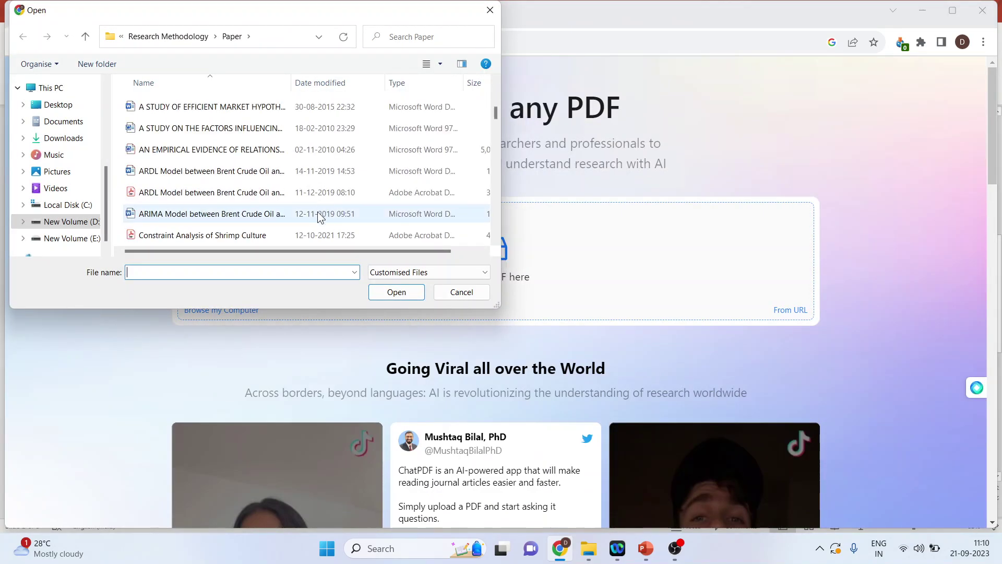
scroll(300, 217, "up", 1)
scroll(300, 217, "down", 5)
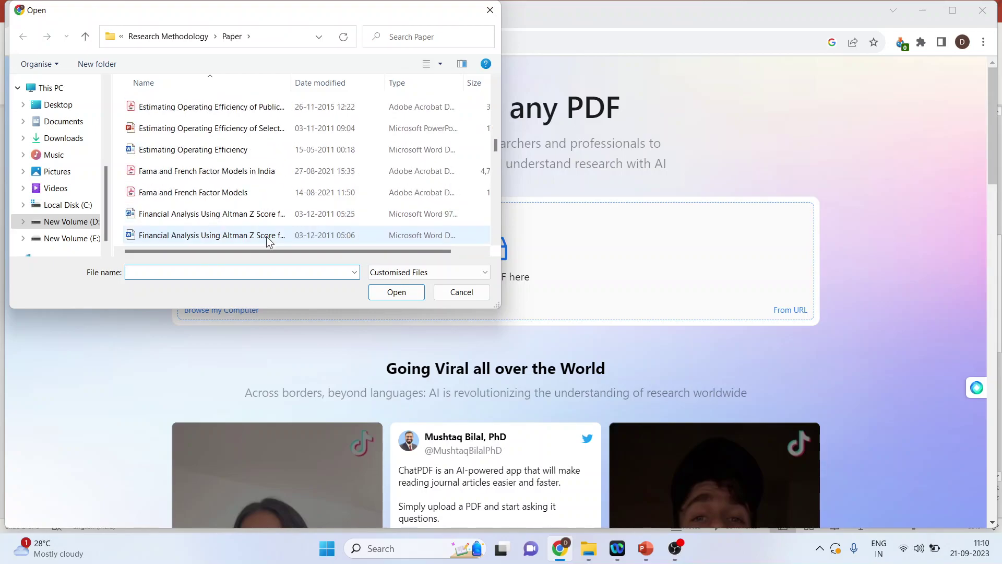
scroll(255, 237, "down", 2)
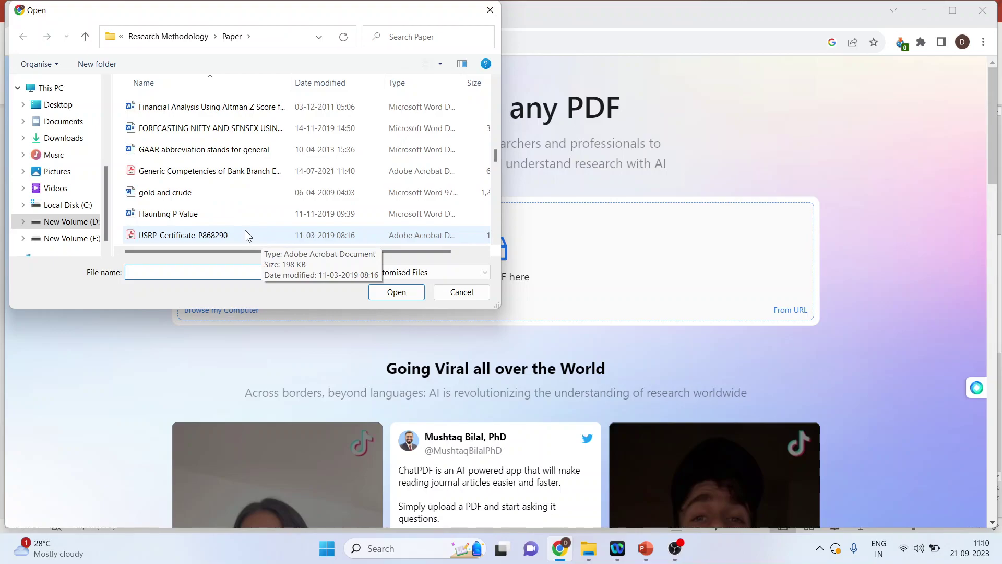
scroll(246, 234, "down", 2)
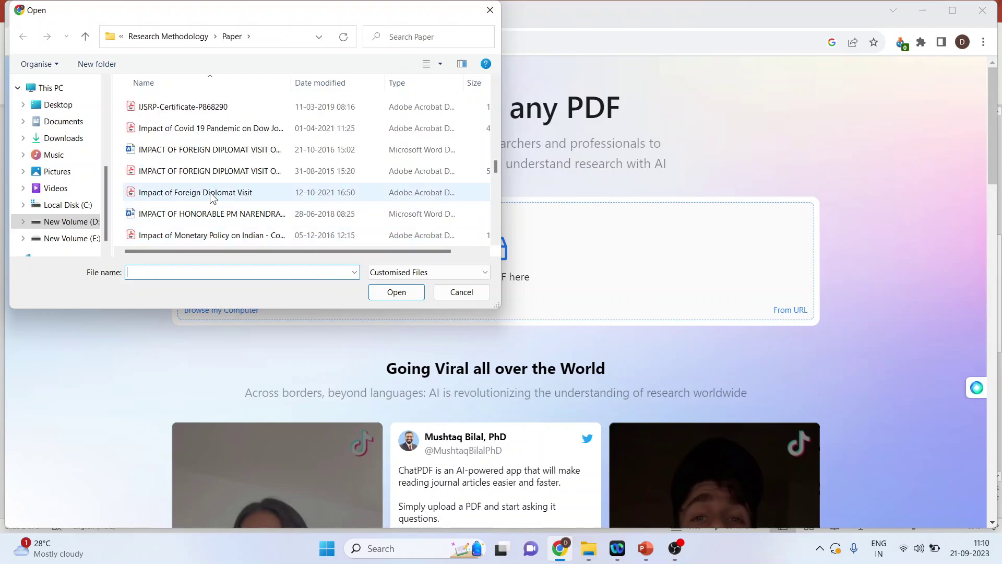
left_click(208, 130)
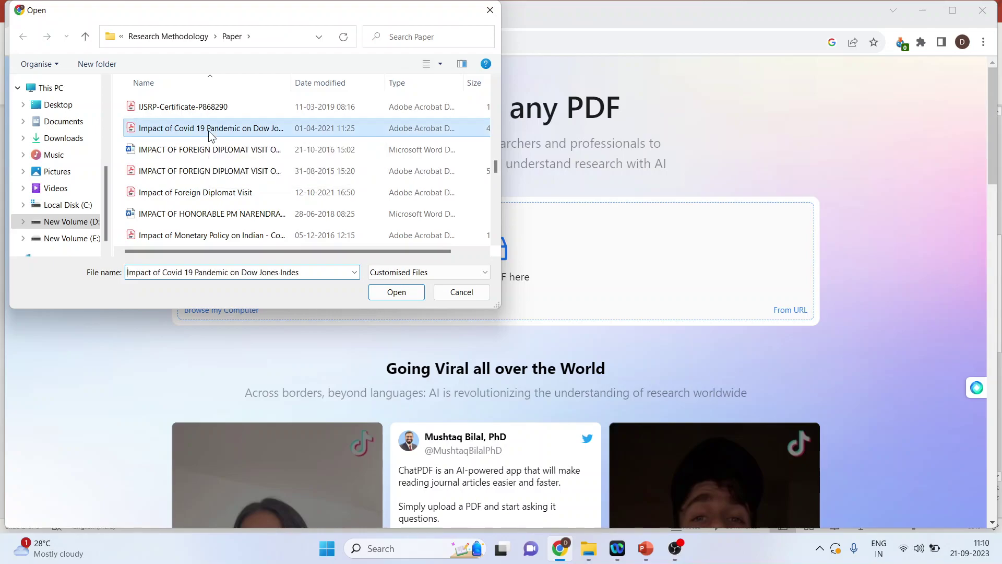
left_click(392, 292)
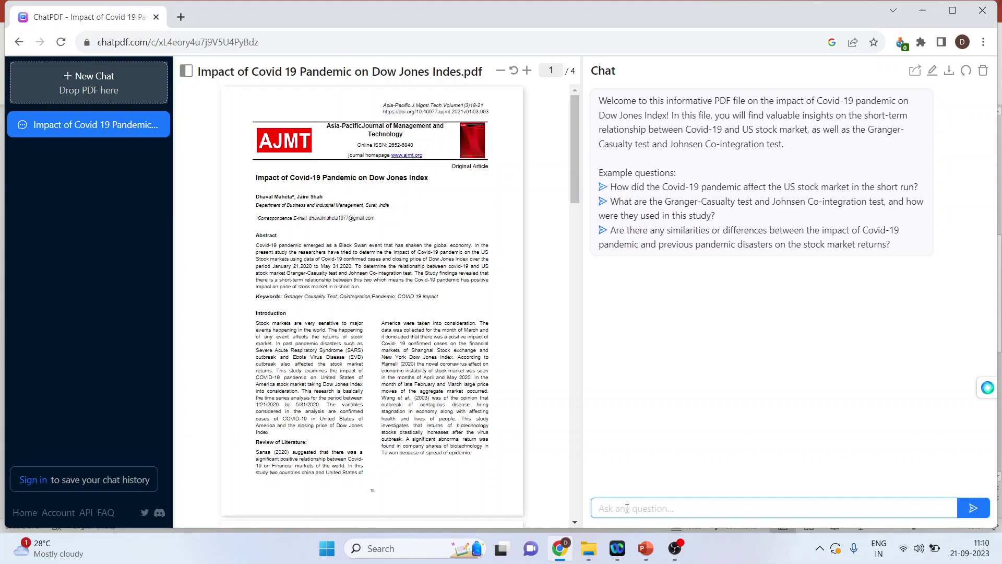
- Ask ChatPDF 'abstract of this paper' to get the Covid-19 Dow Jones study's abstract
type("abstract of this paper")
key("Return")
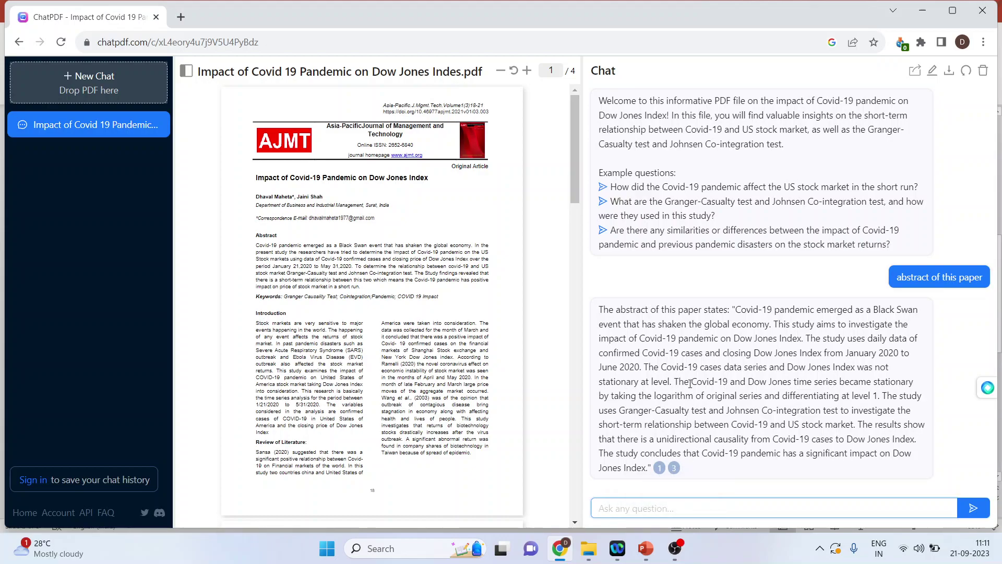
left_click(630, 508)
- Ask 'discuss the research methodology of this paper' to get the time-series methodology explained
type("discuss the research methodolo")
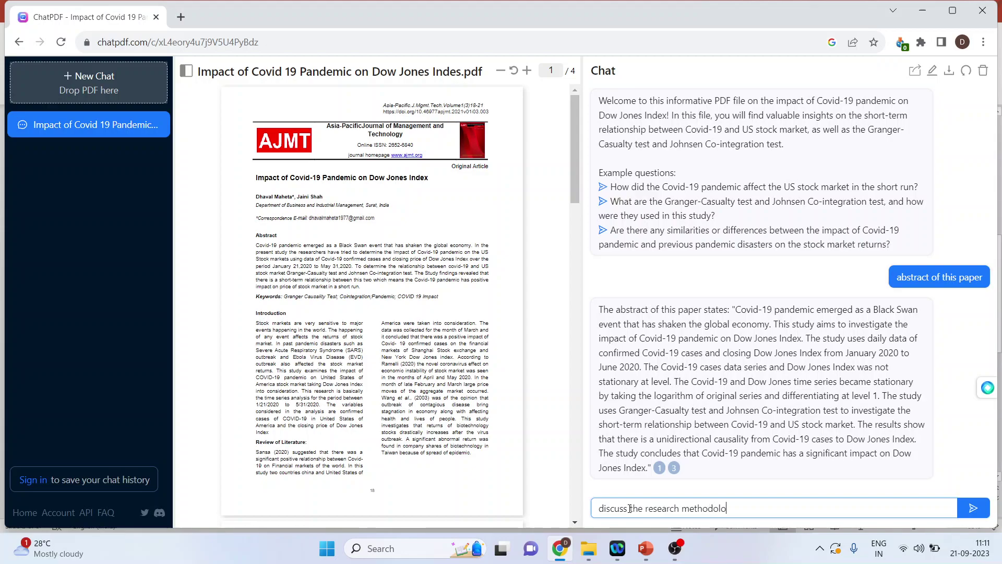
type("gy of this paper")
key("Return")
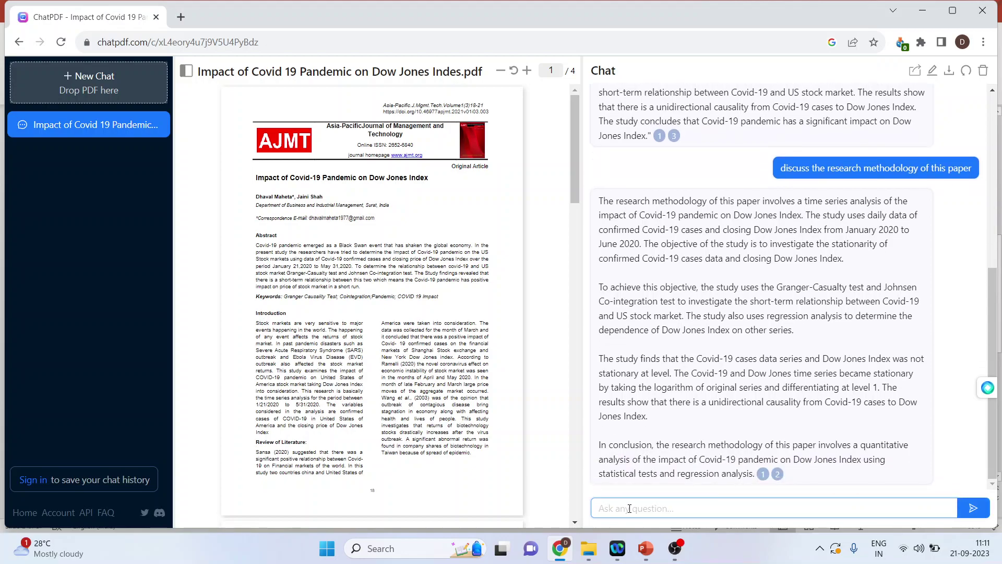
left_click(629, 509)
- Ask for other papers and a citable similar one, getting 'The Impact of COVID-19 on Stock Markets' (2020)
type("can you refer any such other pa")
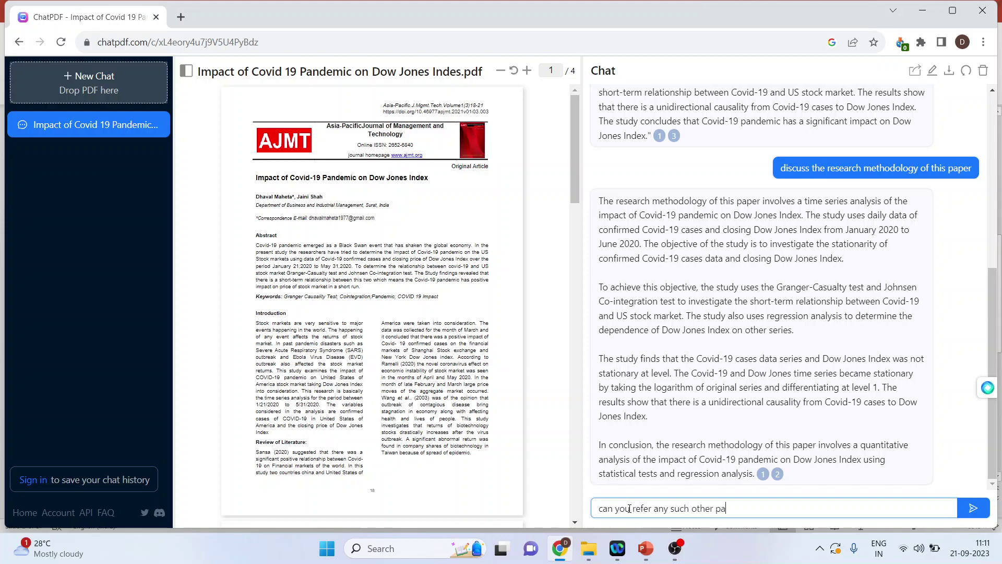
type("per")
key("Return")
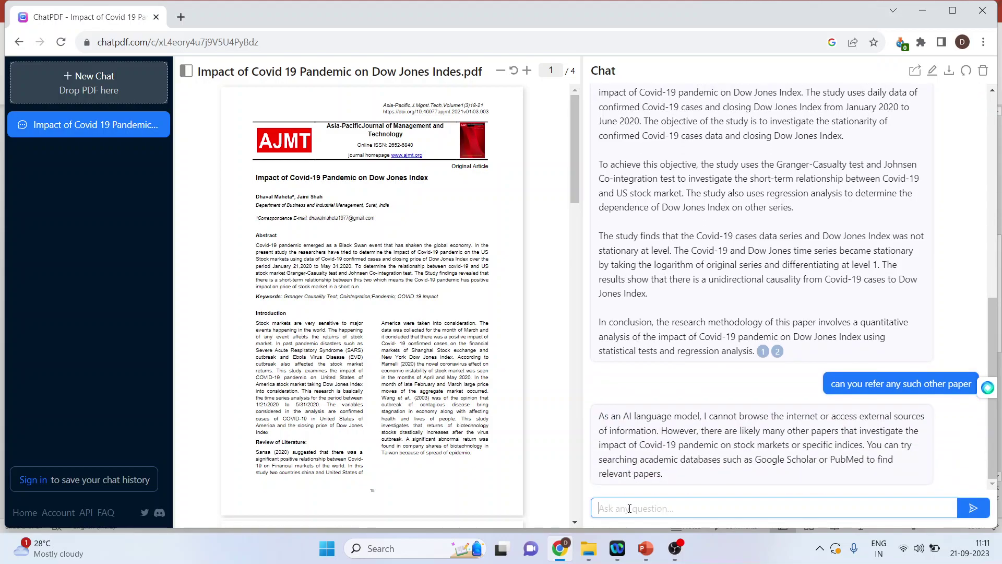
type("any similar paper which yo")
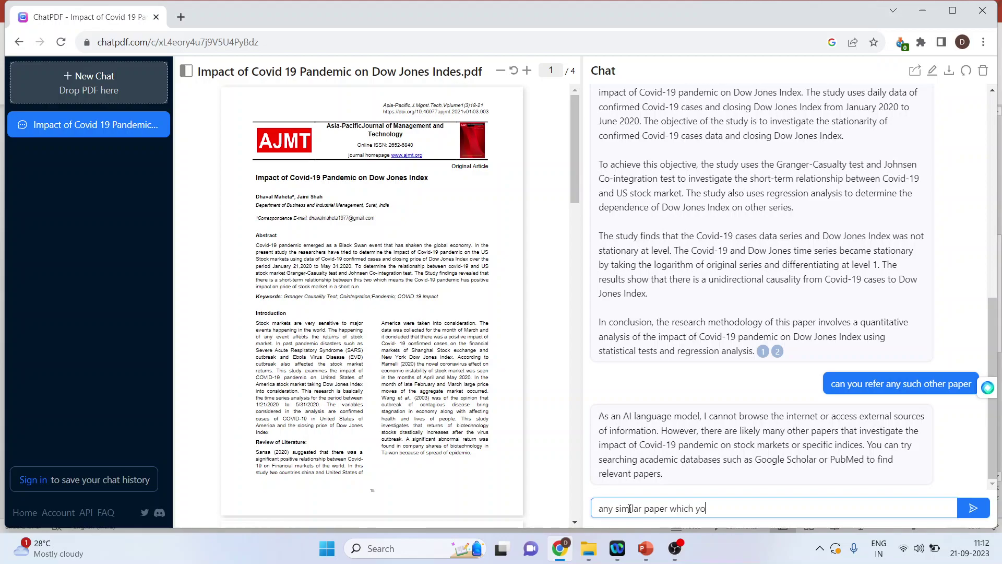
type("u can cite")
key("Return")
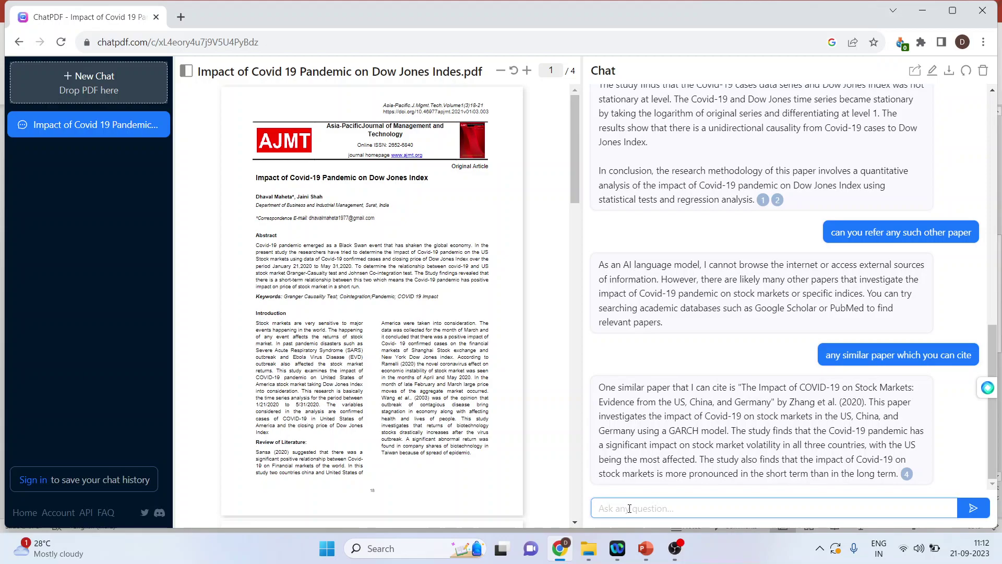
- Ask 'discuss the major findings of this paper' to get four numbered findings and a summary
type("discuss the major findings of ")
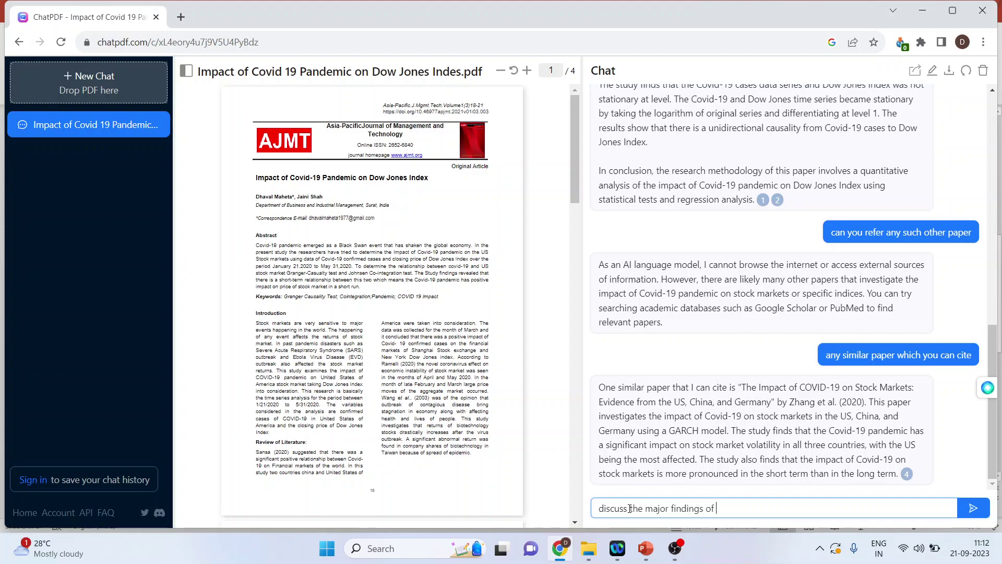
type("this paper")
key("Return")
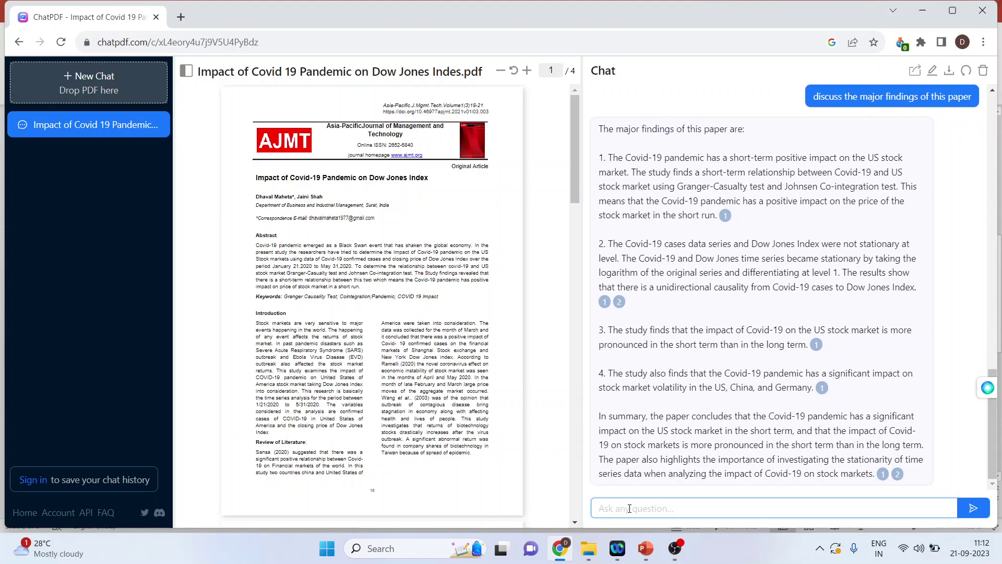
- Switch back to PowerPoint and present slide 3 of 3 with the presenter's contact details
left_click(645, 548)
left_click(118, 309)
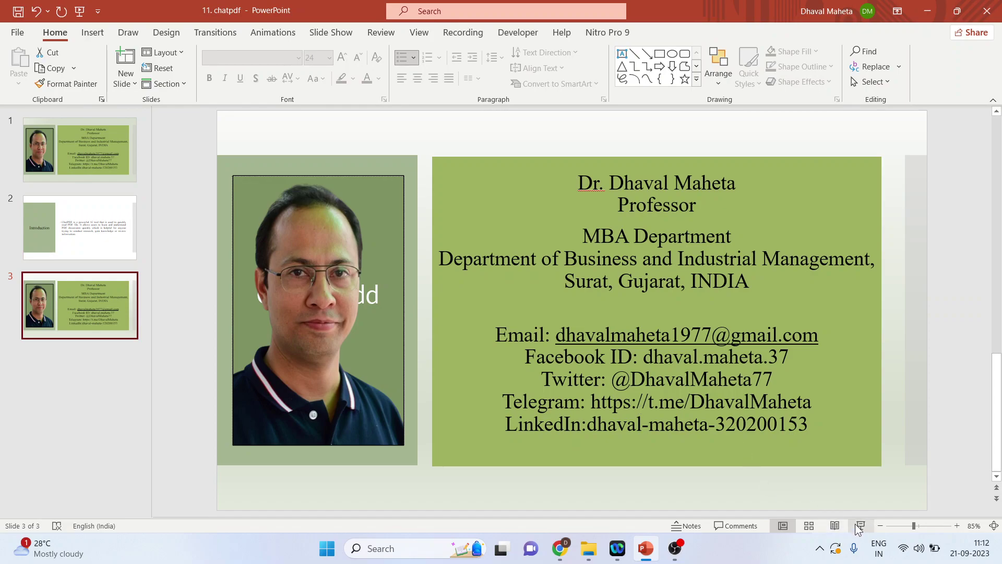